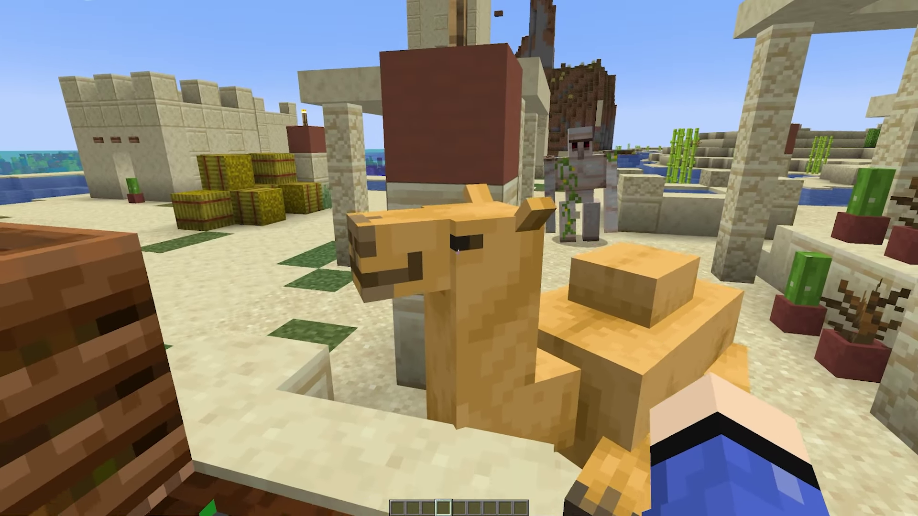
pyautogui.press('s')
pyautogui.press('w')
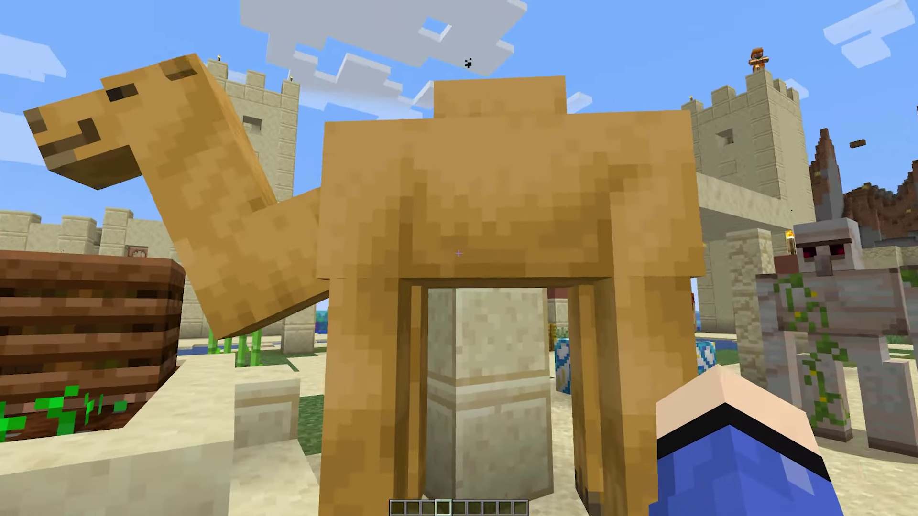
pyautogui.press('s')
pyautogui.press('w')
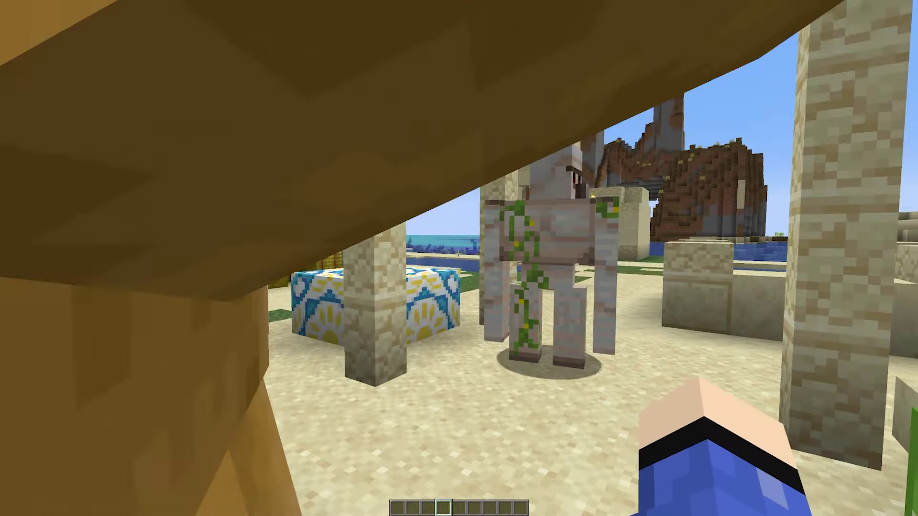
pyautogui.press('w')
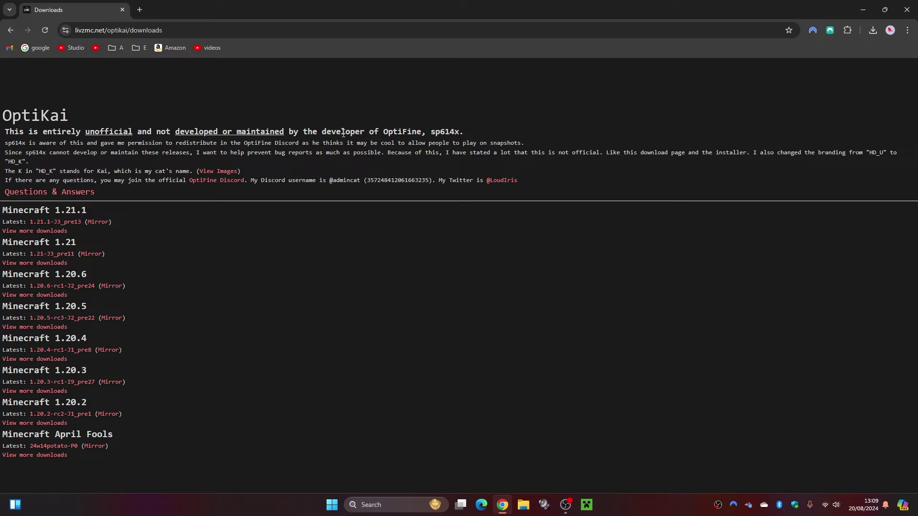
# - Download the OptiFine 1.21.1 J3_pre13 jar from the Minecraft 1.21.1 mirror on the OptiKai site
pyautogui.moveTo(6, 131); pyautogui.dragTo(477, 139)
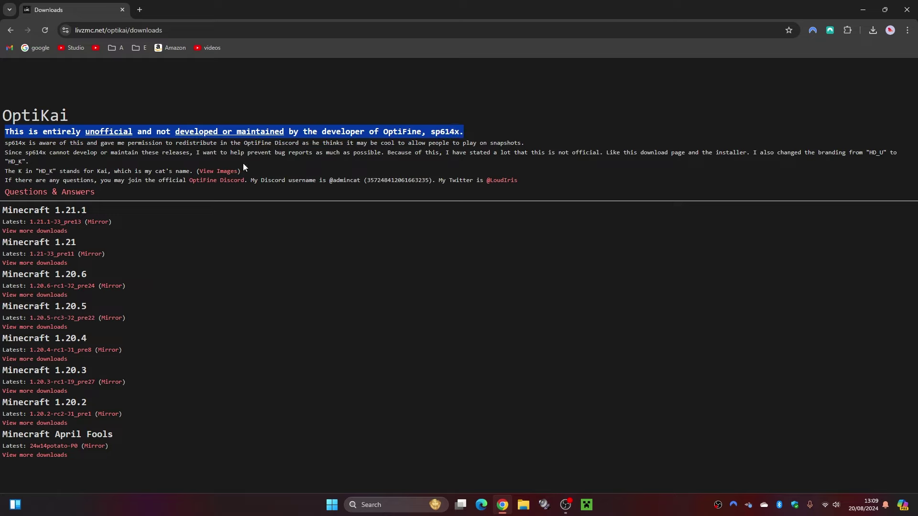
pyautogui.click(289, 165)
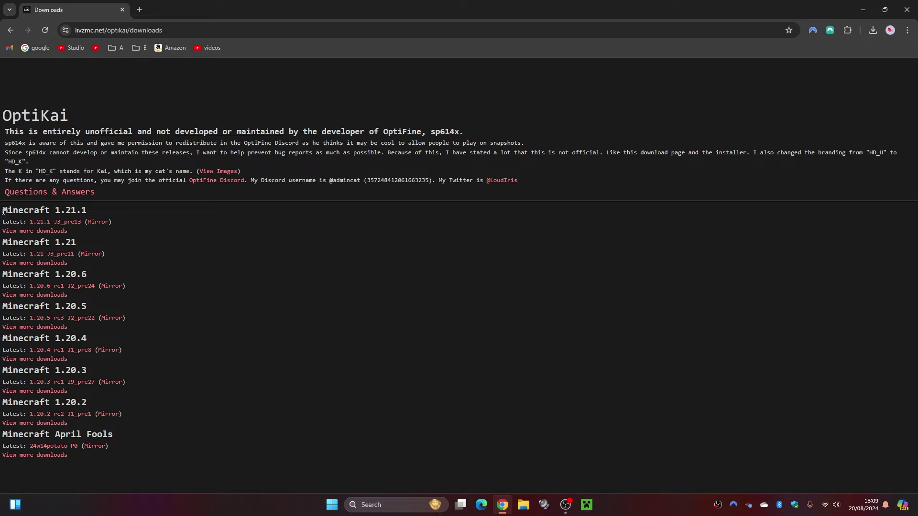
pyautogui.click(96, 223)
pyautogui.scroll(-1, 378, 217)
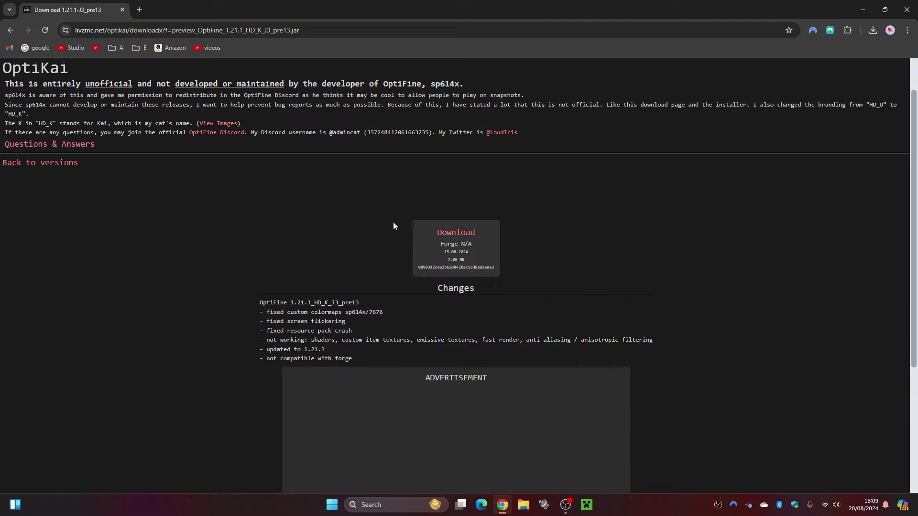
pyautogui.click(456, 234)
pyautogui.scroll(1, 133, 109)
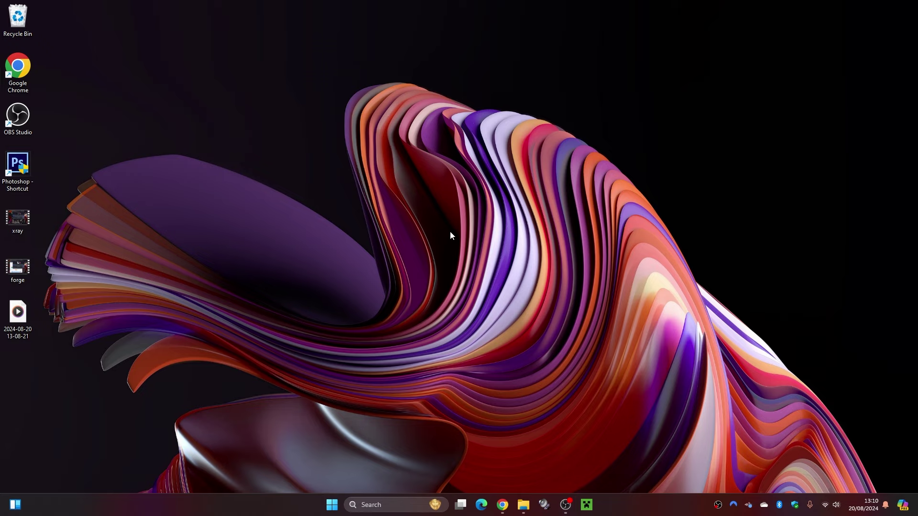
# - Move the downloaded preview_OptiFine_1.21.1_HD_K_J3_pre13 file from the Downloads folder to the desktop and close the folder window
pyautogui.click(523, 505)
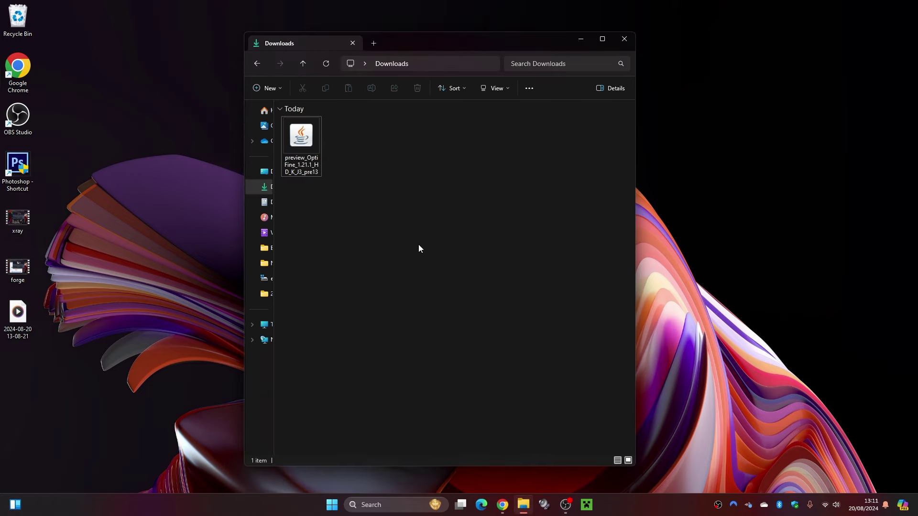
pyautogui.moveTo(300, 141); pyautogui.dragTo(182, 78)
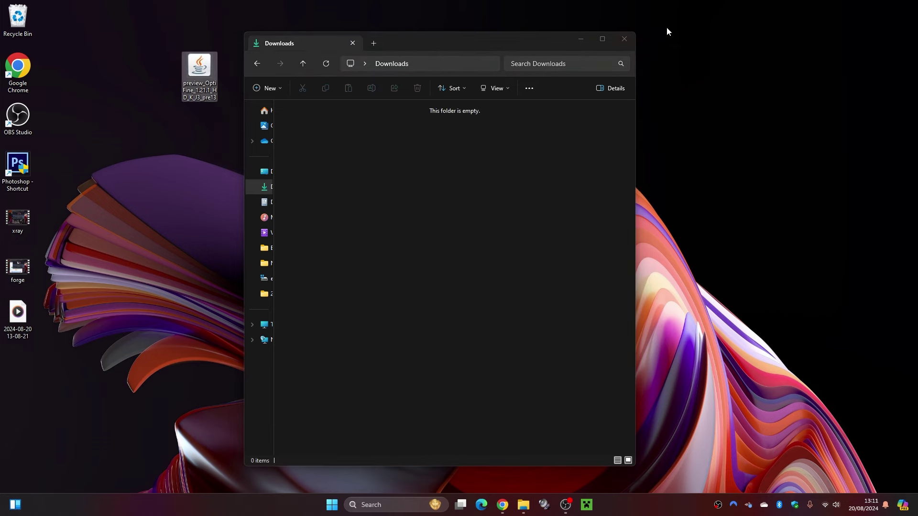
pyautogui.click(625, 39)
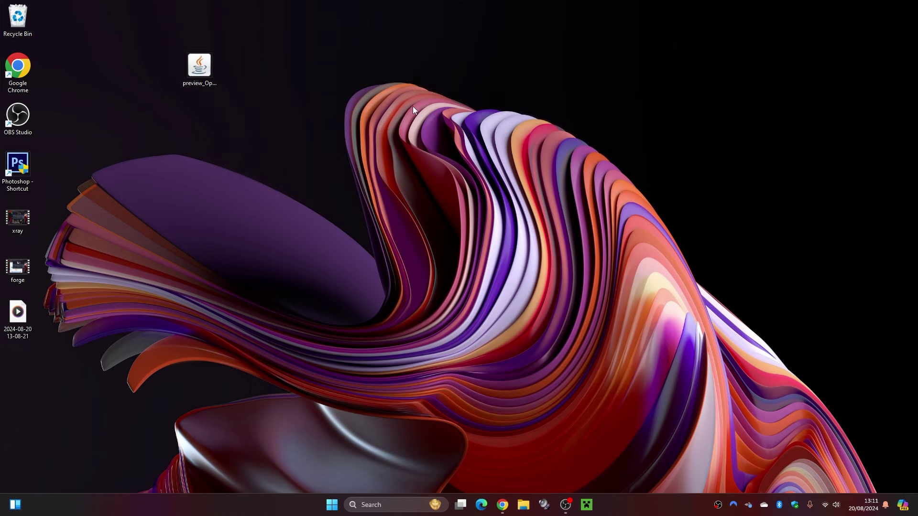
pyautogui.moveTo(169, 37); pyautogui.dragTo(232, 105)
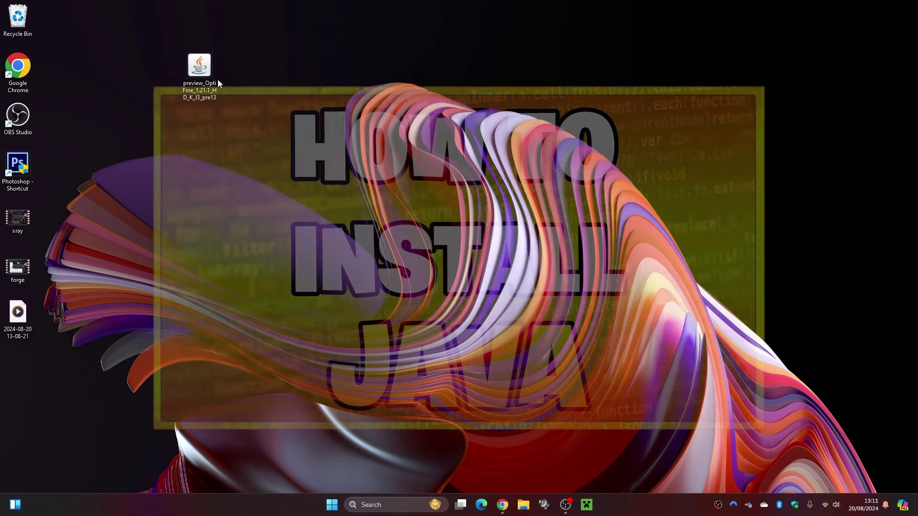
pyautogui.moveTo(169, 41); pyautogui.dragTo(232, 113)
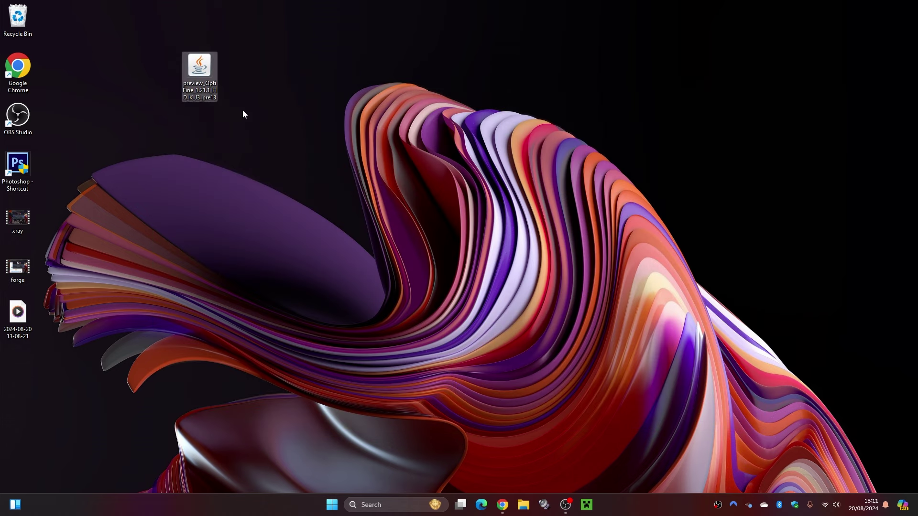
# - Open the OptiFine jar on the desktop with Java(TM) Platform SE binary
pyautogui.rightClick(197, 67)
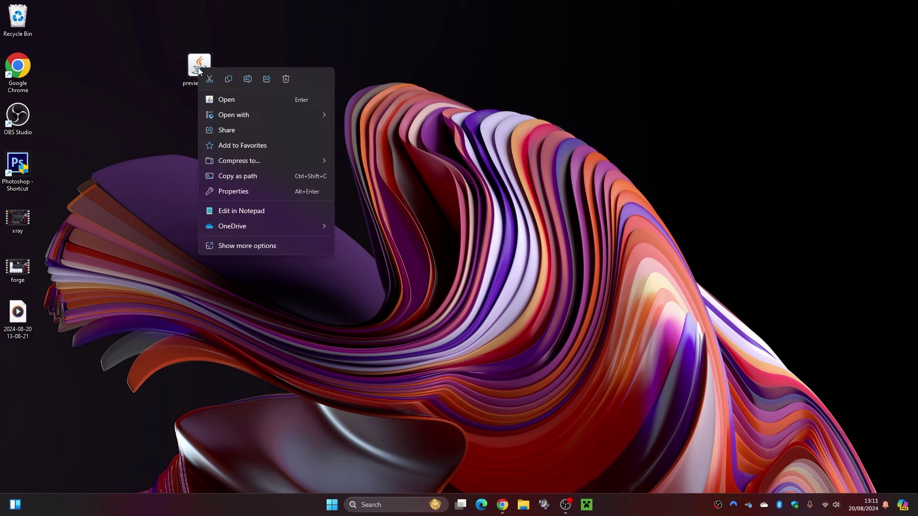
pyautogui.moveTo(231, 116)
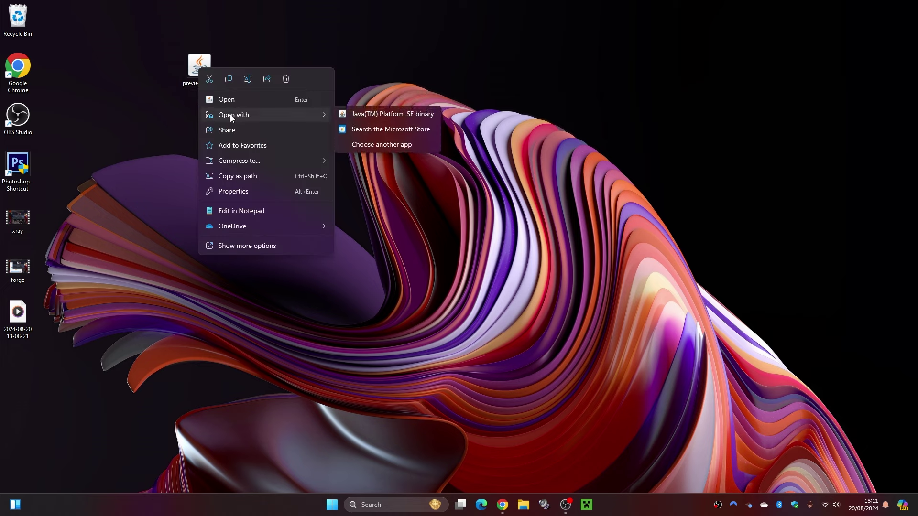
pyautogui.click(355, 116)
pyautogui.moveTo(161, 45); pyautogui.dragTo(218, 105)
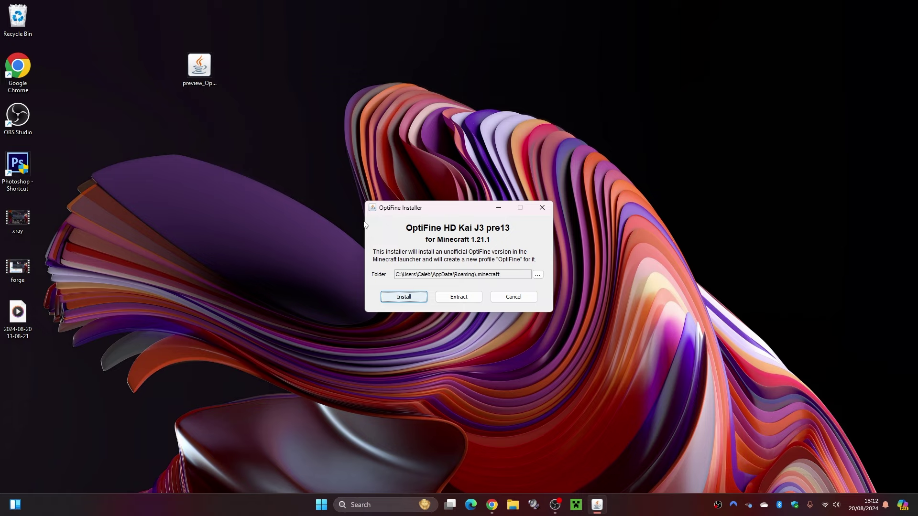
# - Install OptiFine into the preset .minecraft folder and move the installer file from the desktop to the Recycle Bin
pyautogui.click(401, 298)
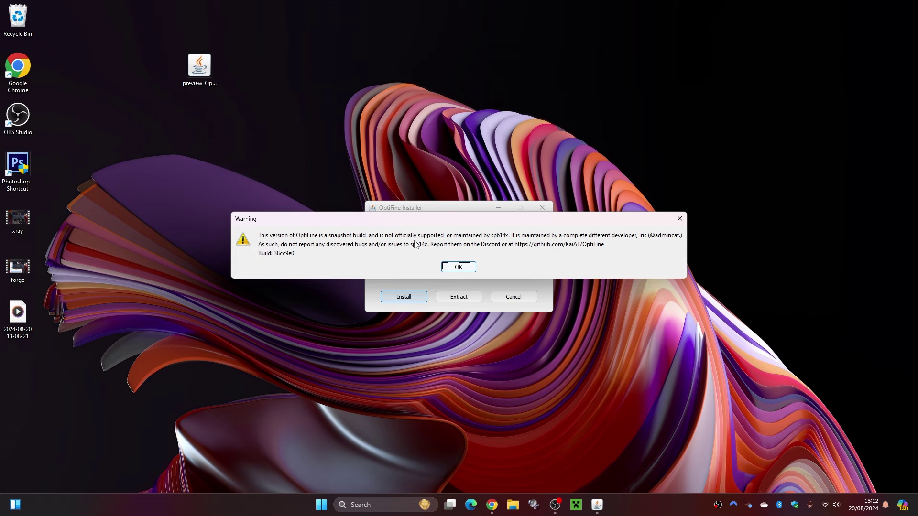
pyautogui.click(455, 267)
pyautogui.click(410, 298)
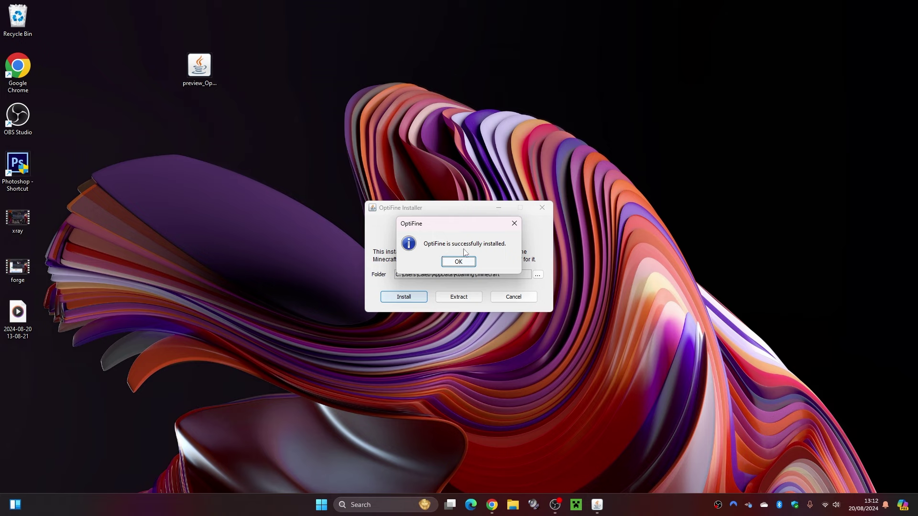
pyautogui.click(453, 263)
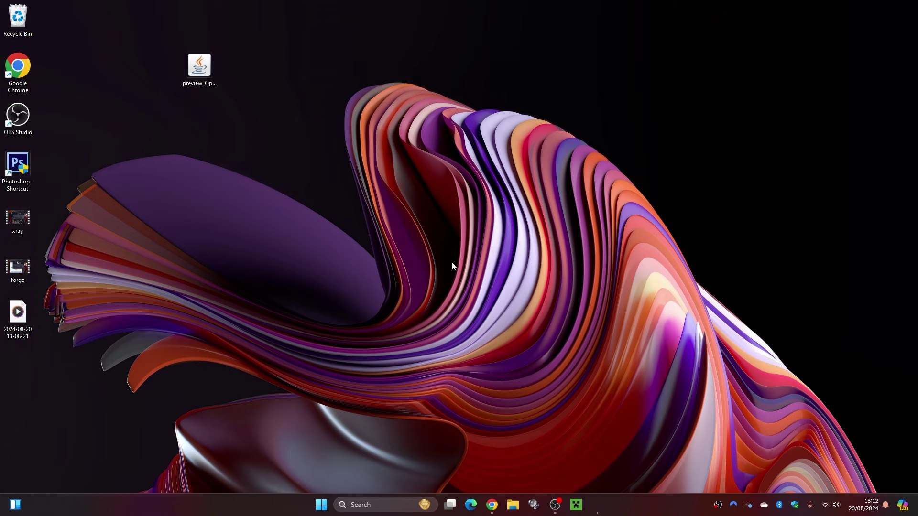
pyautogui.moveTo(199, 66); pyautogui.dragTo(15, 17)
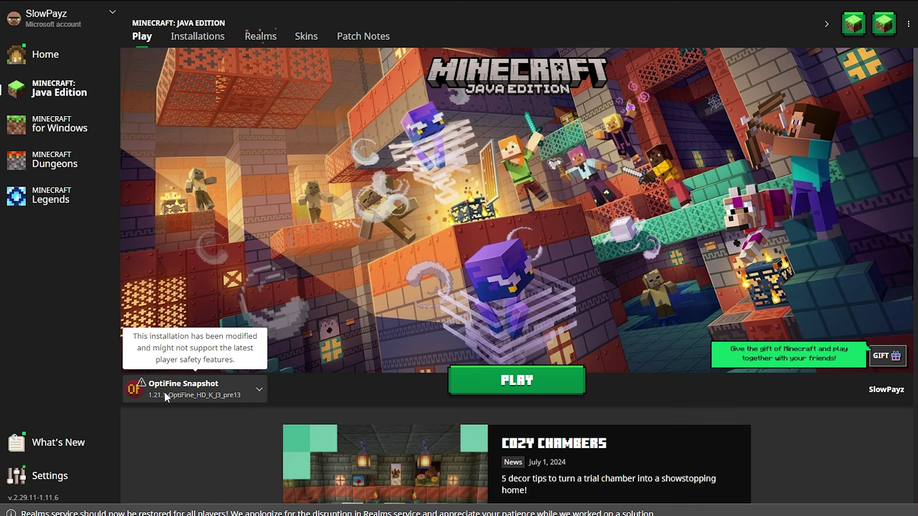
# - Check the Minecraft: Java Edition version selector for the OptiFine Snapshot profile
pyautogui.click(260, 389)
pyautogui.click(260, 389)
pyautogui.click(259, 389)
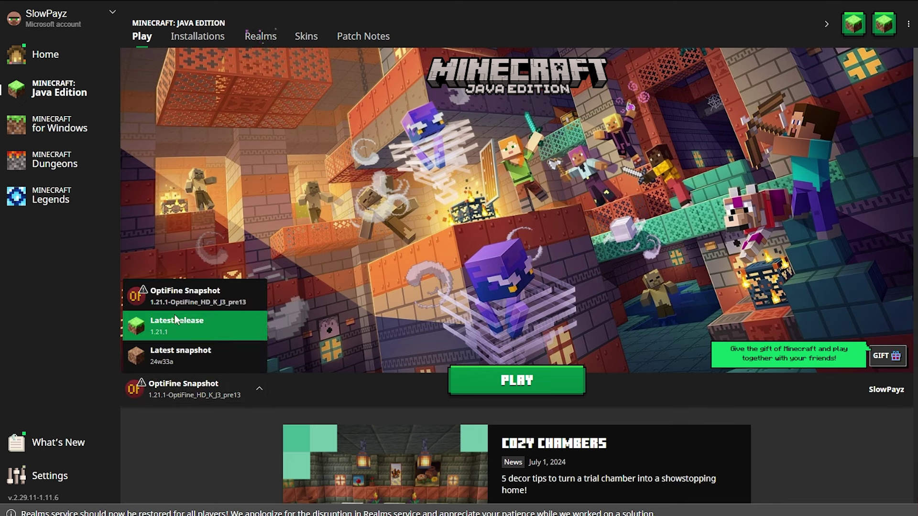
# - Check how the Modded version filter affects the OptiFine entry in the installations list, leaving the filter enabled
pyautogui.click(187, 40)
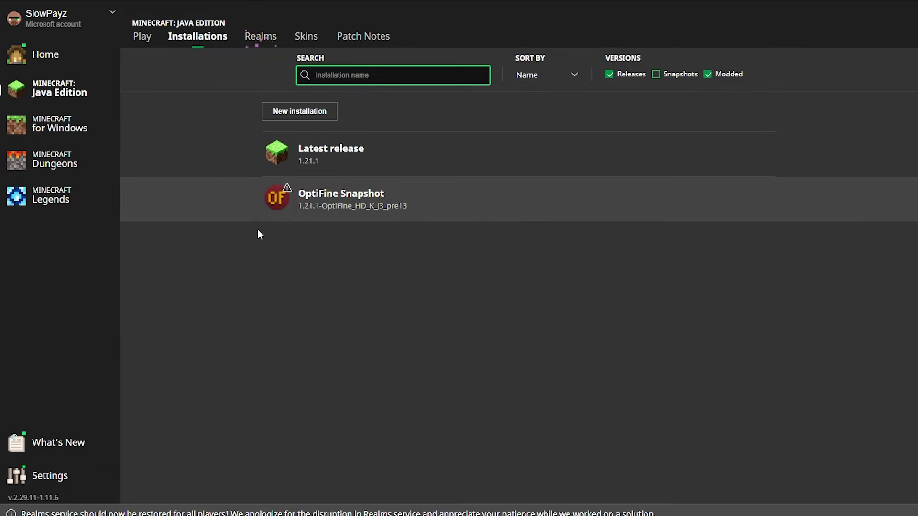
pyautogui.moveTo(438, 174)
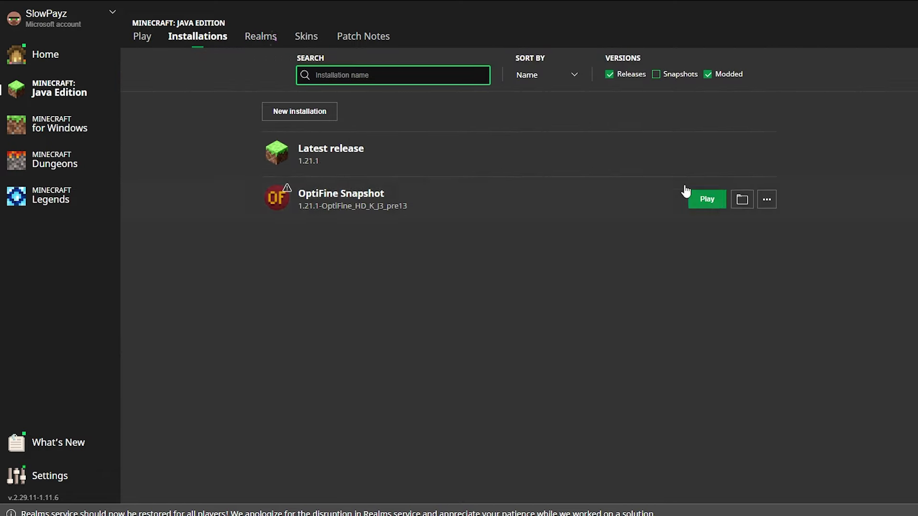
pyautogui.click(708, 75)
pyautogui.click(710, 75)
pyautogui.click(708, 74)
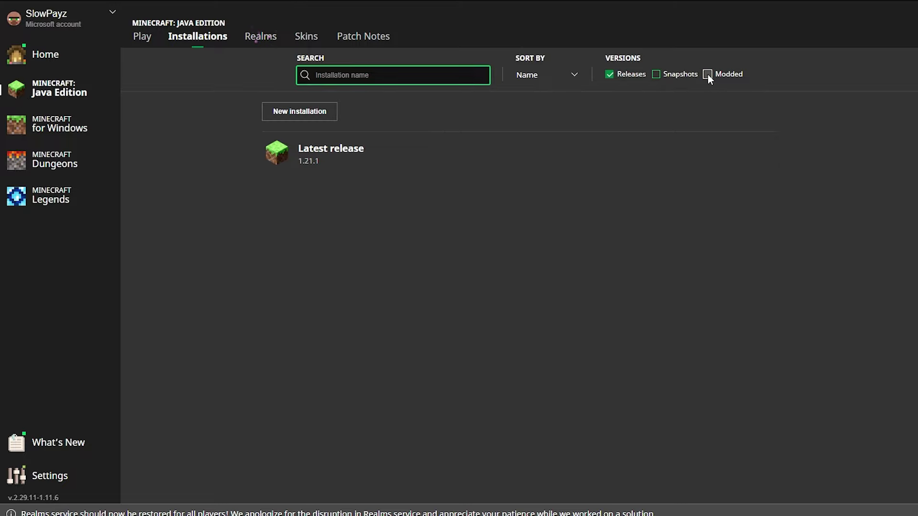
pyautogui.click(708, 75)
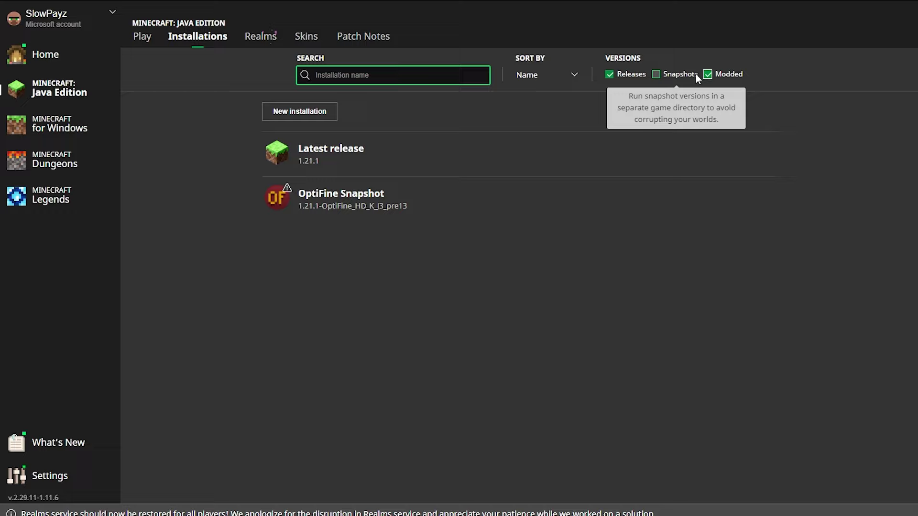
pyautogui.click(708, 75)
pyautogui.click(708, 75)
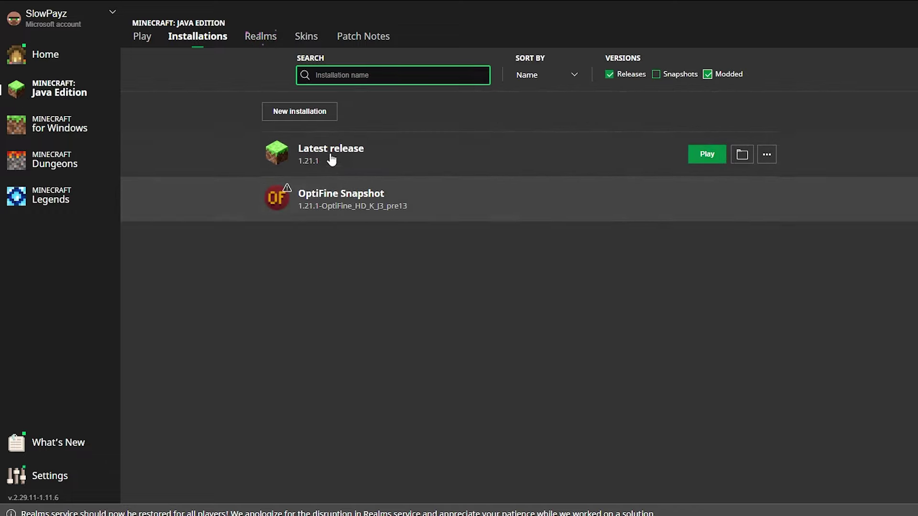
# - Try setting up a new installation with the version snapshot 1.21.1-OptiFine_HD_K_J3_pre13
pyautogui.click(302, 114)
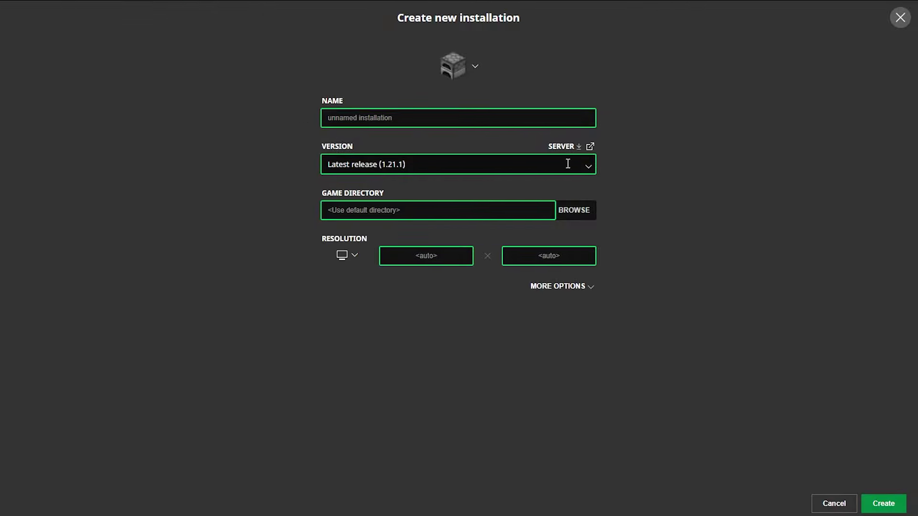
pyautogui.click(585, 164)
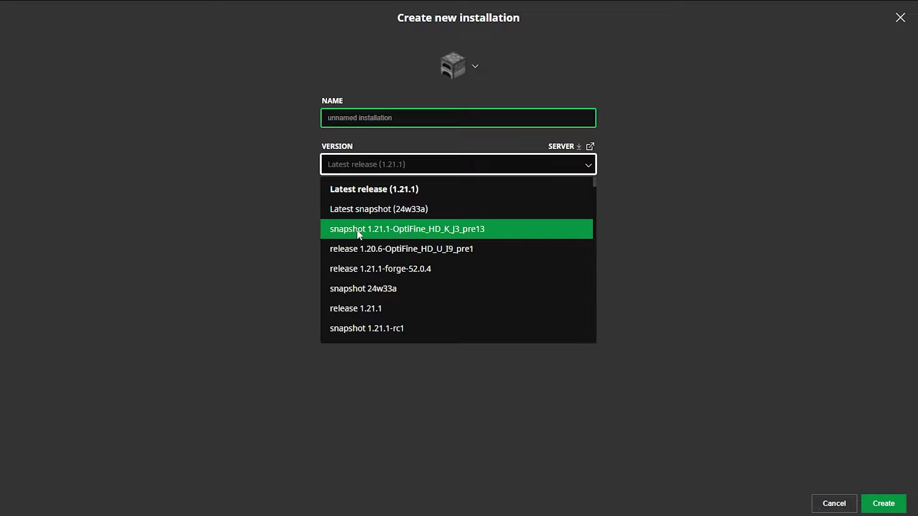
pyautogui.click(410, 229)
pyautogui.click(882, 503)
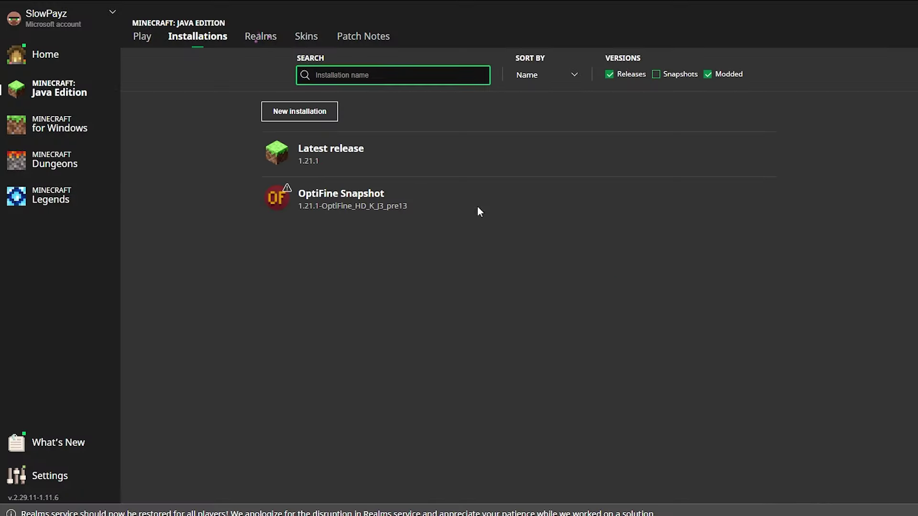
# - Launch the OptiFine Snapshot installation, accepting the modified-installation risks and disabling further warnings for it
pyautogui.moveTo(383, 192)
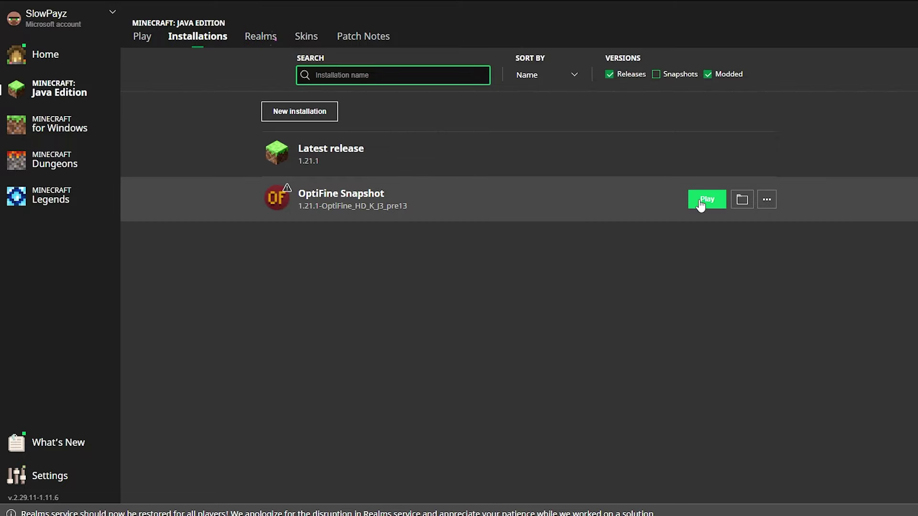
pyautogui.click(142, 37)
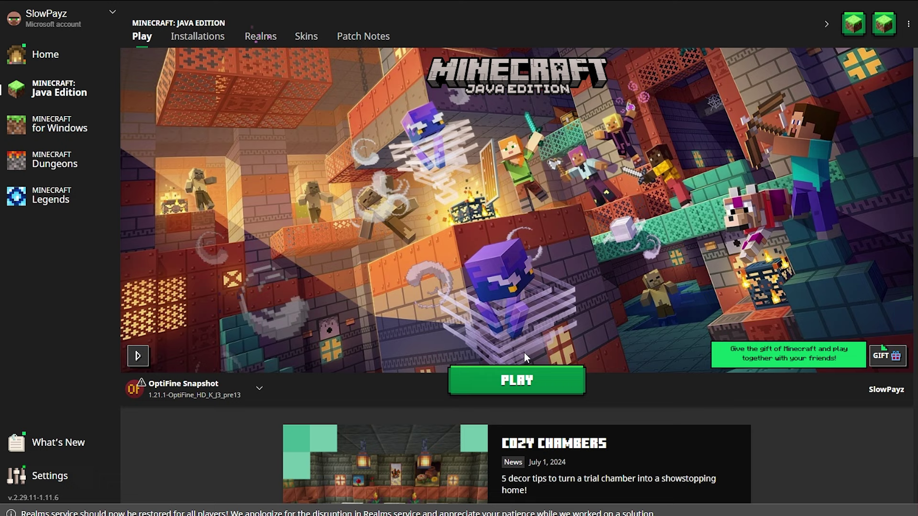
pyautogui.click(524, 389)
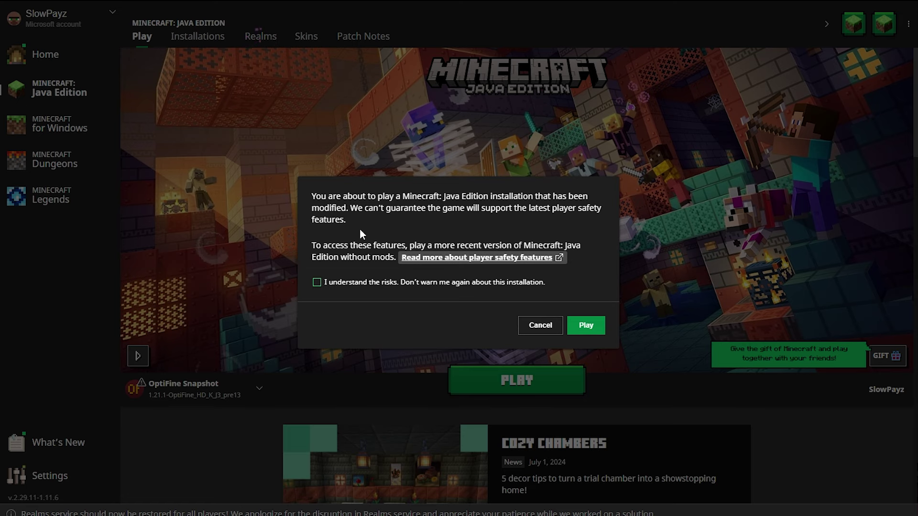
pyautogui.click(317, 282)
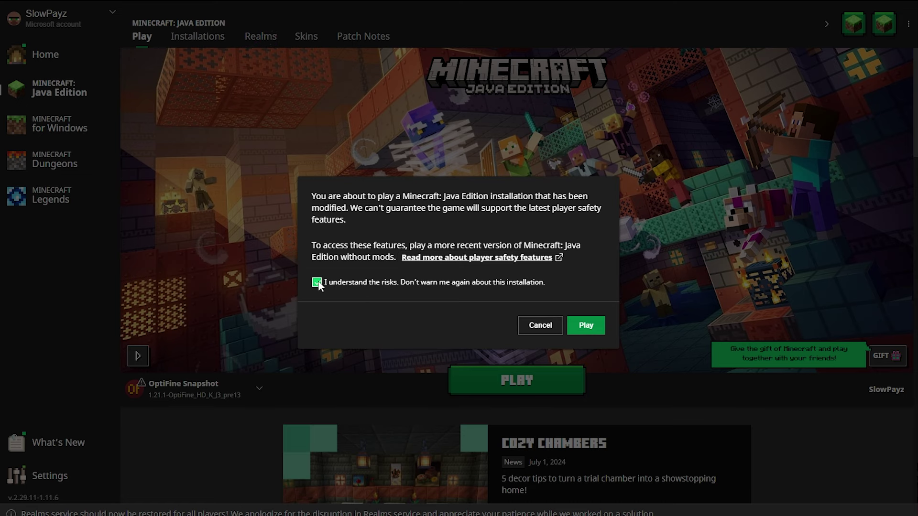
pyautogui.click(586, 325)
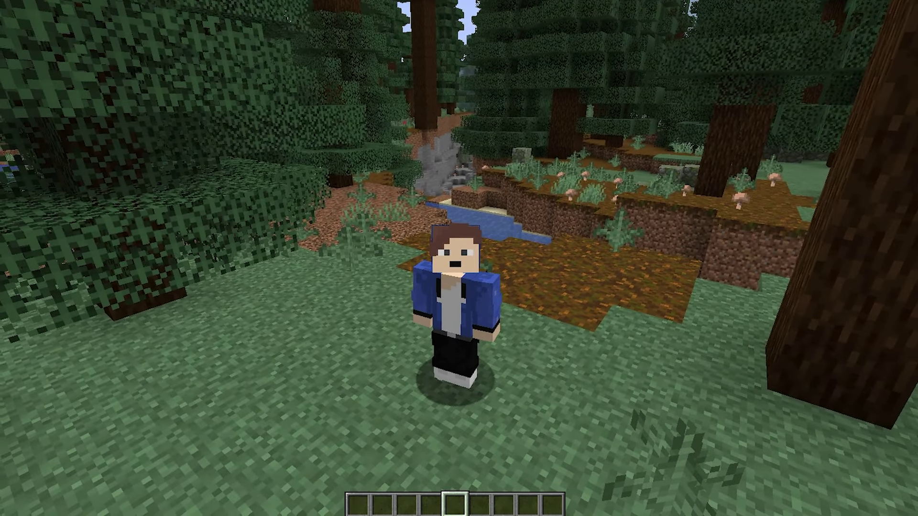
pyautogui.press('c')
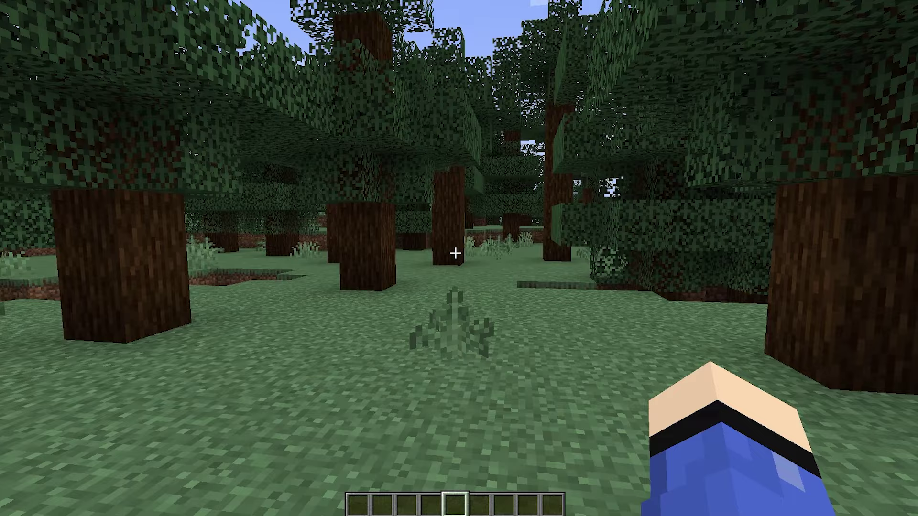
pyautogui.press('w')
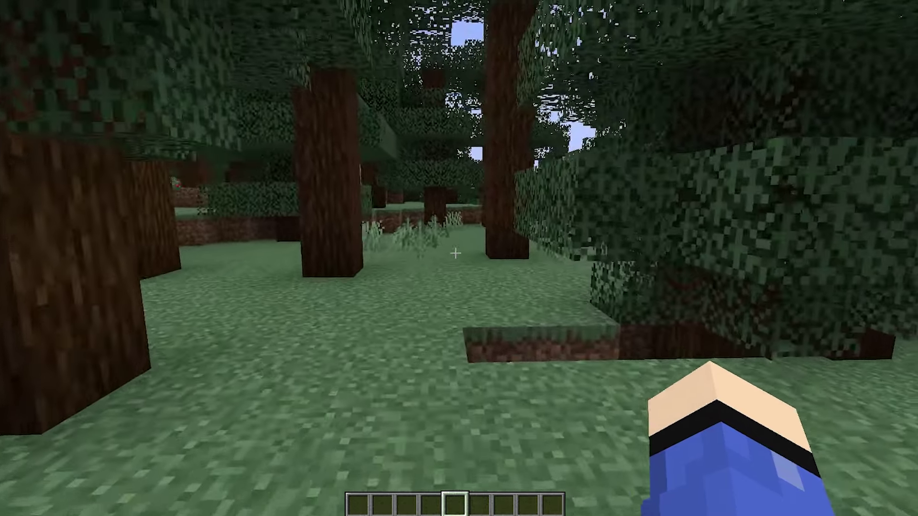
pyautogui.press('w')
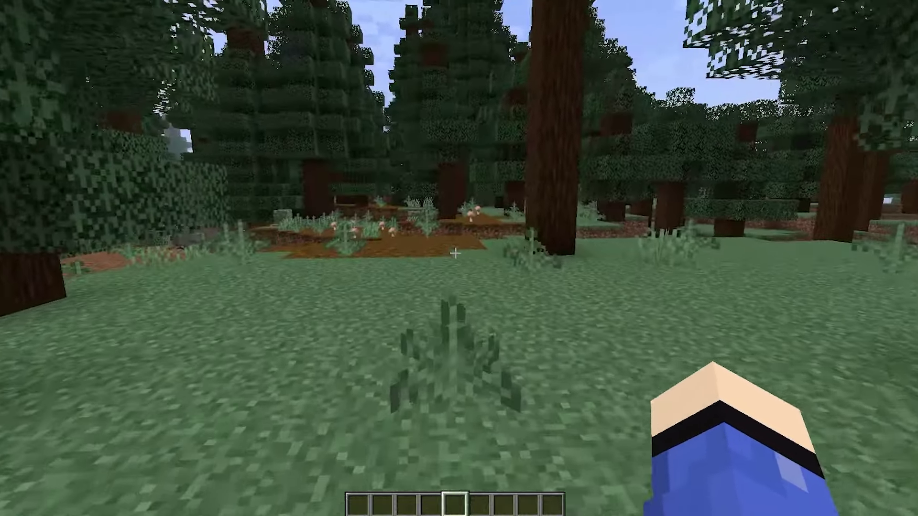
pyautogui.press('w')
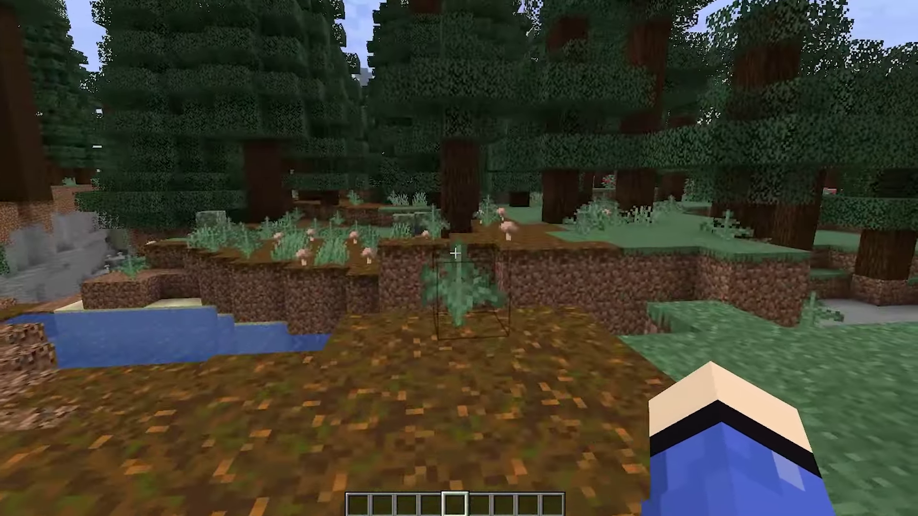
pyautogui.press('F5')
pyautogui.press('F5')
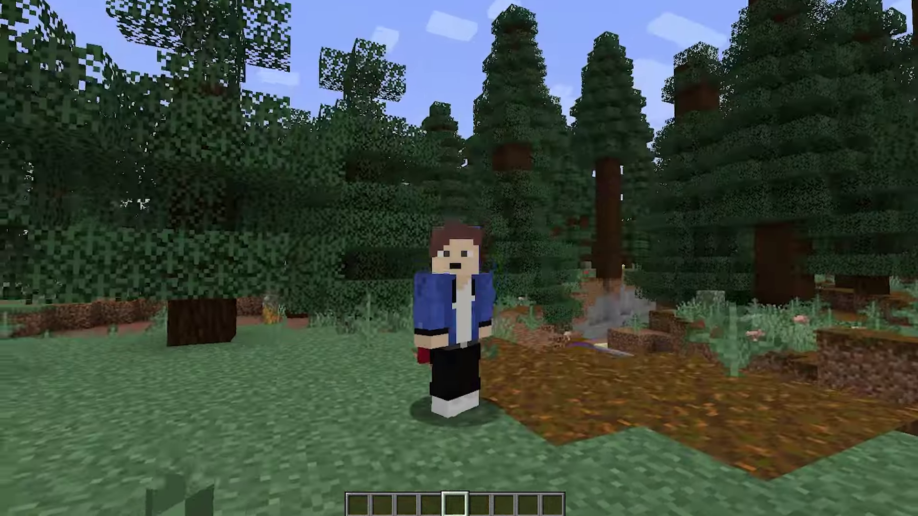